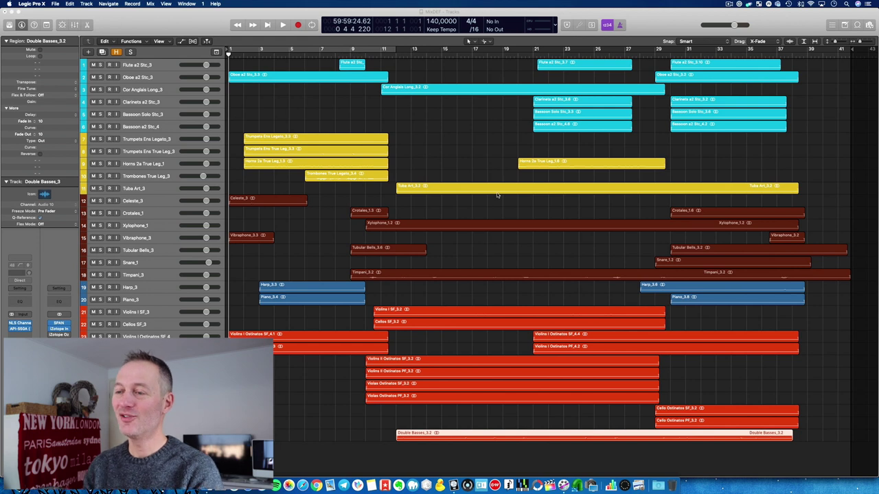
Step: Select all regions in the arrangement and examine the short fade-ins at the start of the Celeste and Vibraphone regions up close
{"action": "key", "text": "super+z"}
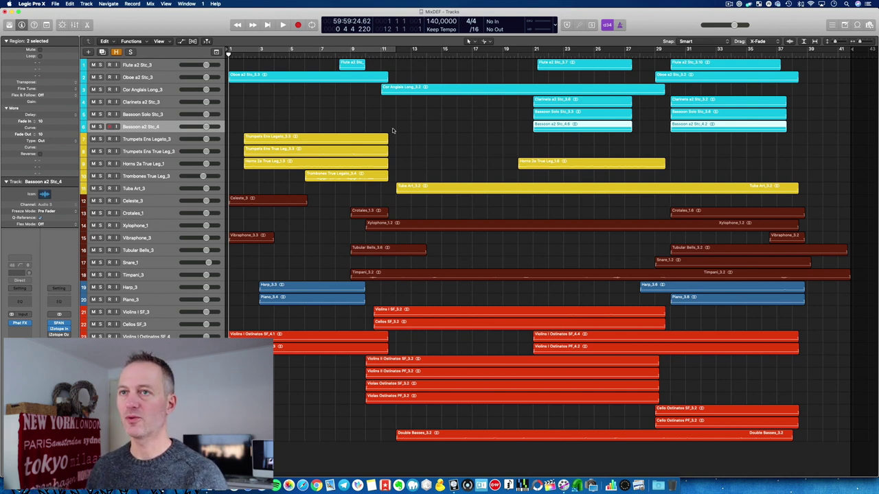
{"action": "left_click_drag", "start_coordinate": [233, 63], "coordinate": [794, 445]}
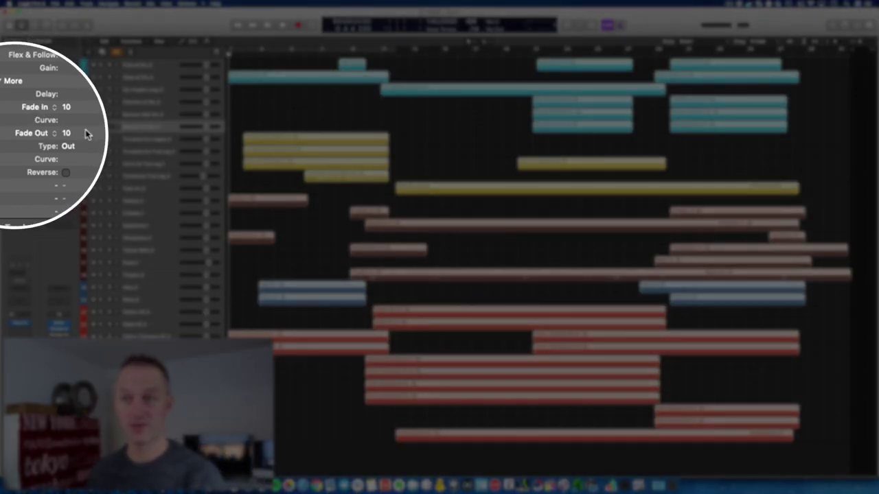
{"action": "key", "text": "super+Right"}
{"action": "key", "text": "super+Right"}
{"action": "key", "text": "super+Right"}
{"action": "key", "text": "super+Right"}
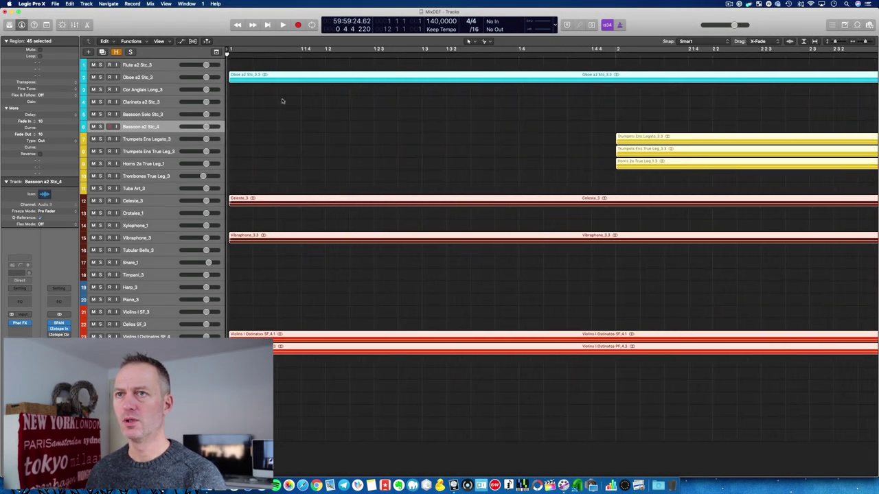
{"action": "key", "text": "super+Right"}
{"action": "key", "text": "super+Right"}
{"action": "key", "text": "super+Right"}
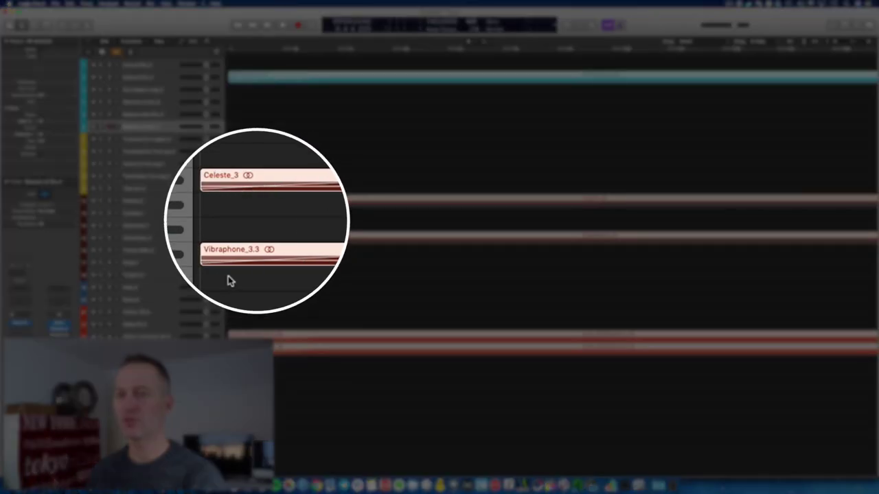
{"action": "key", "text": "z"}
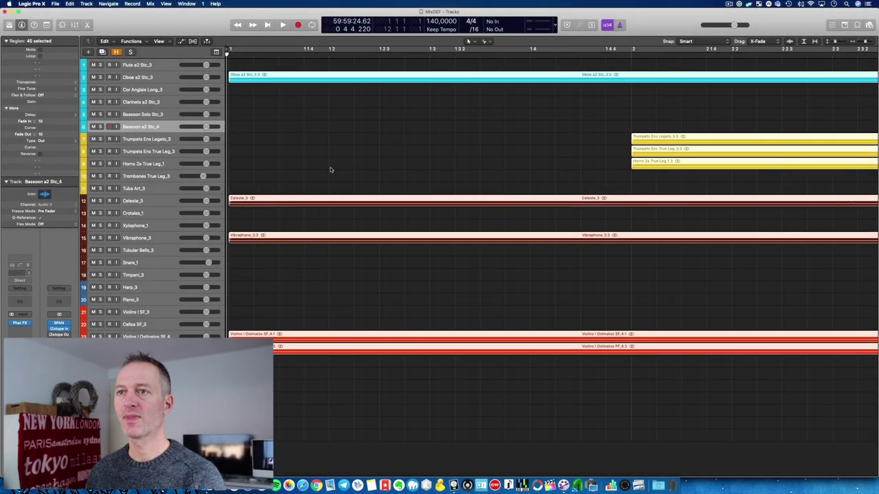
{"action": "key", "text": "super+Left"}
{"action": "key", "text": "super+Left"}
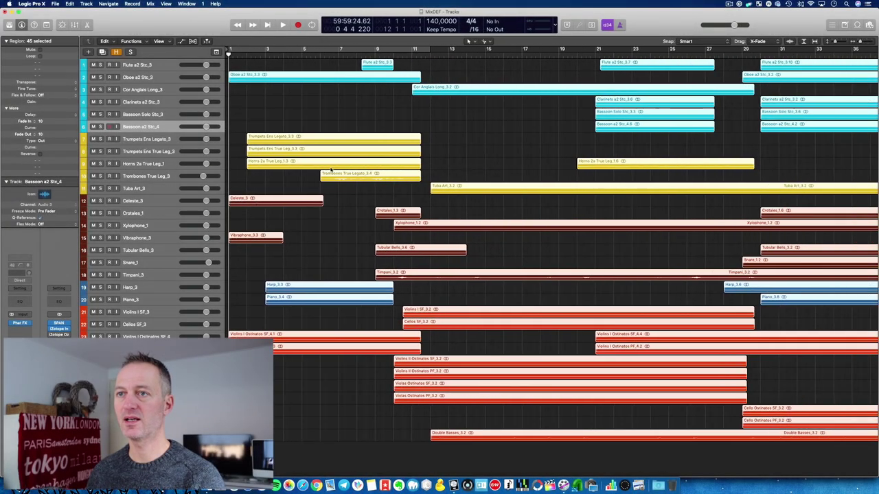
{"action": "key", "text": "super+Right"}
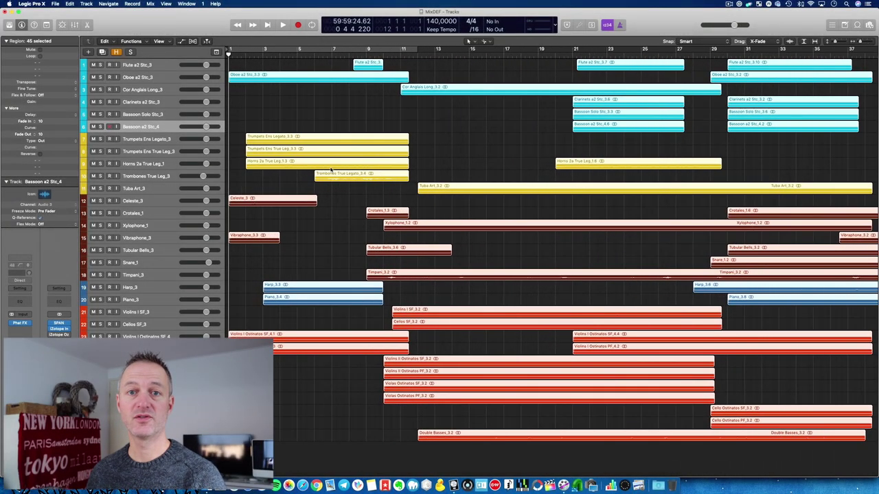
{"action": "key", "text": "super+Left"}
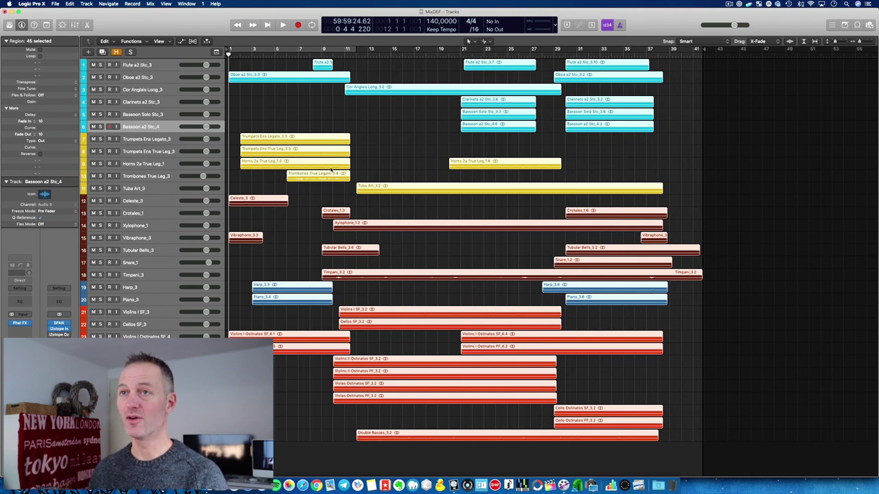
{"action": "key", "text": "super+z"}
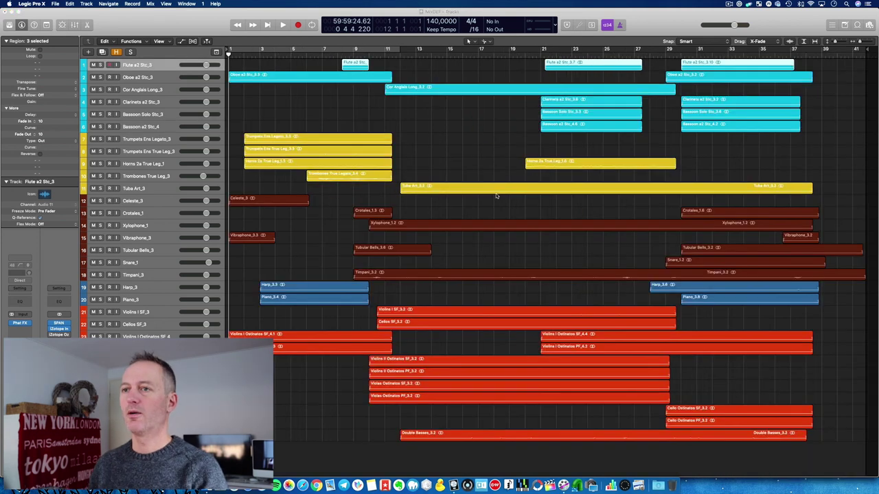
Step: Show the mixer, open SPAN on the Stereo Out channel and play the mix to examine its frequency spectrum
{"action": "left_click", "coordinate": [75, 25]}
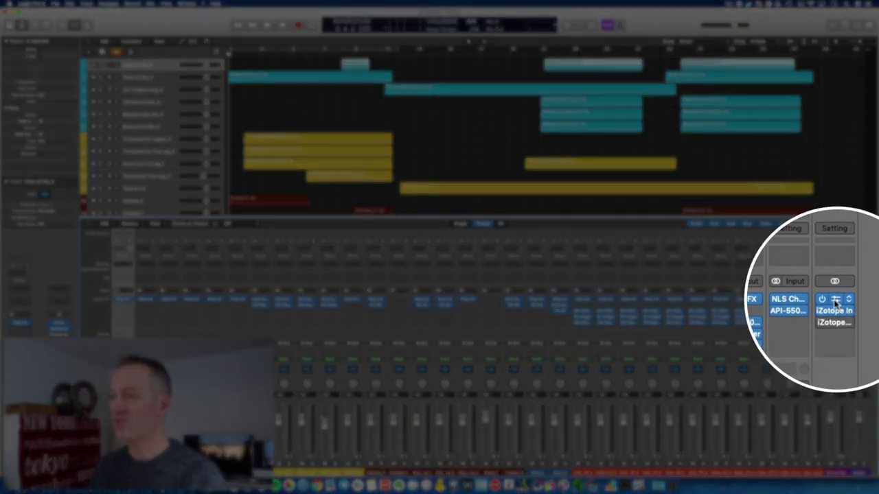
{"action": "left_click", "coordinate": [834, 300]}
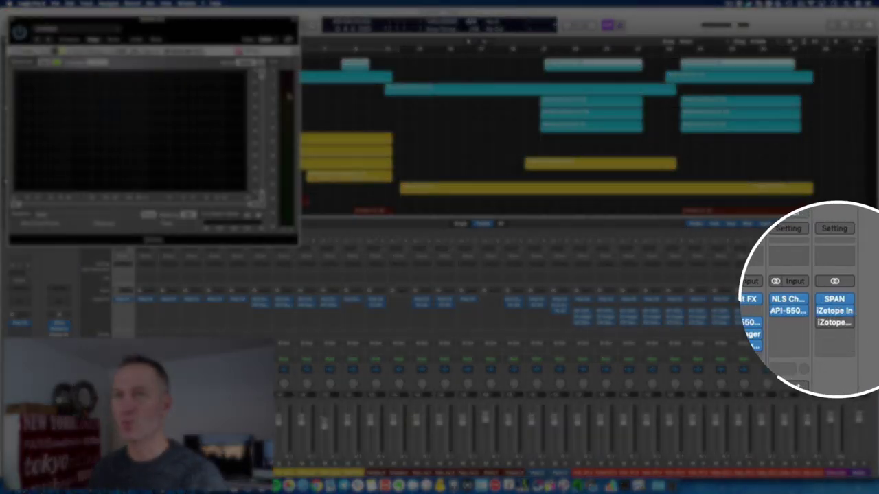
{"action": "left_click_drag", "start_coordinate": [182, 29], "coordinate": [483, 70]}
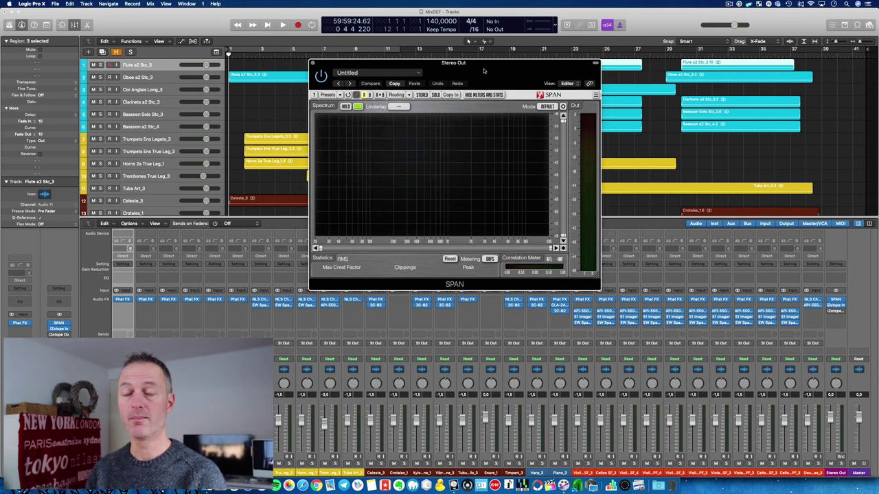
{"action": "key", "text": "space"}
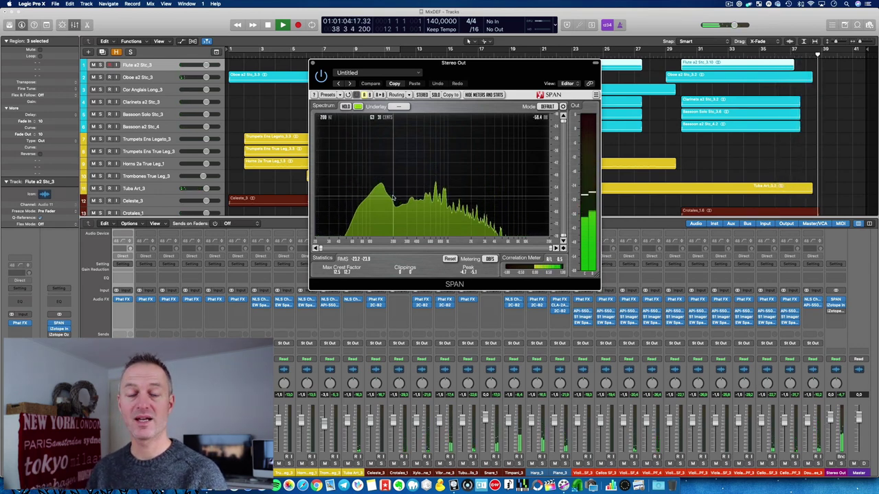
{"action": "key", "text": "space"}
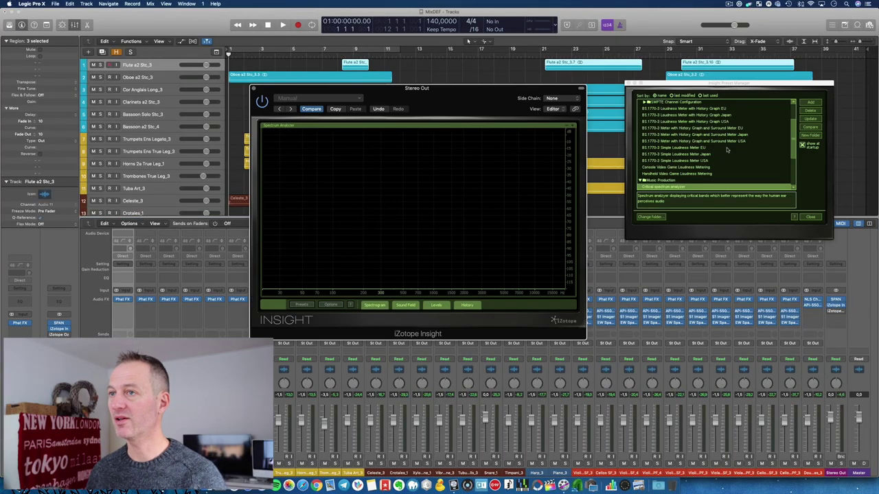
Step: Play the mix through Insight and view its Dynamic Meters, Dynamics Analysis, and Frequency and Loudness Scroll presets
{"action": "scroll", "coordinate": [727, 149], "scroll_direction": "down", "scroll_amount": 5}
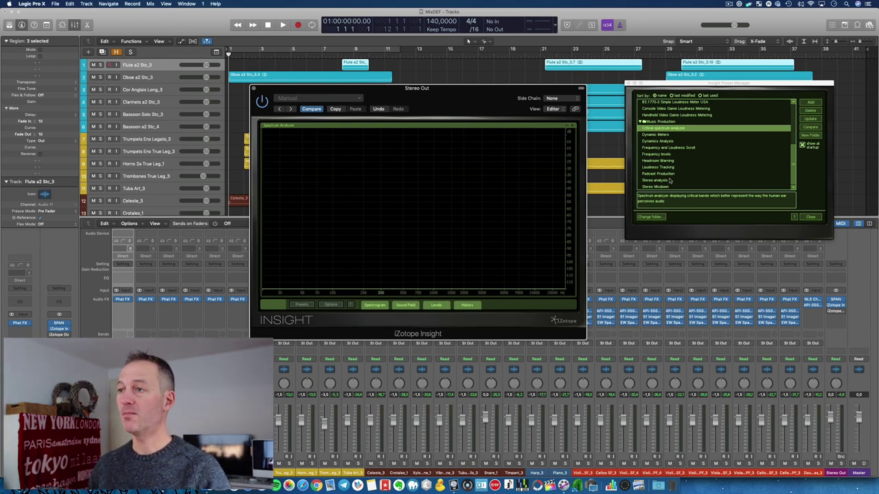
{"action": "key", "text": "space"}
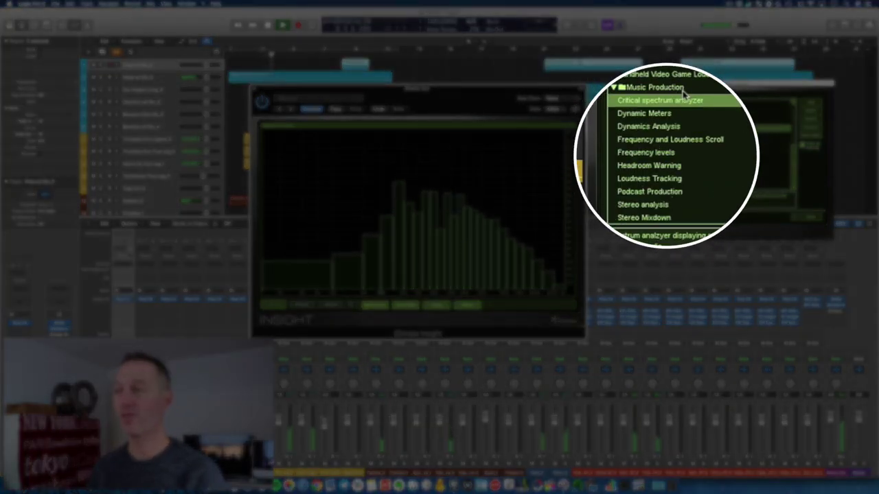
{"action": "left_click", "coordinate": [659, 114]}
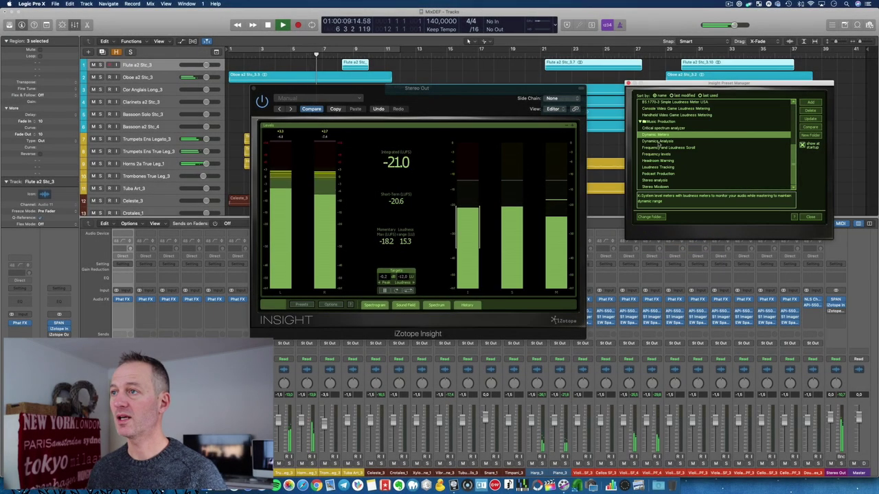
{"action": "left_click", "coordinate": [658, 141]}
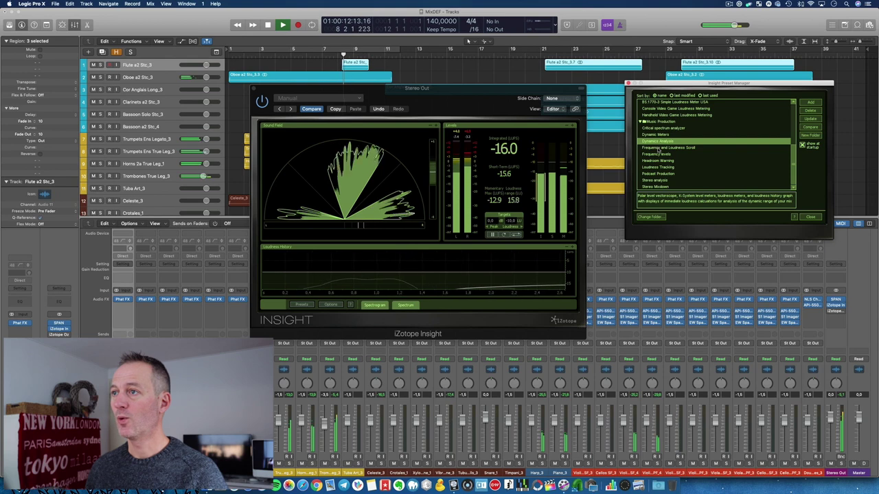
{"action": "left_click", "coordinate": [659, 147]}
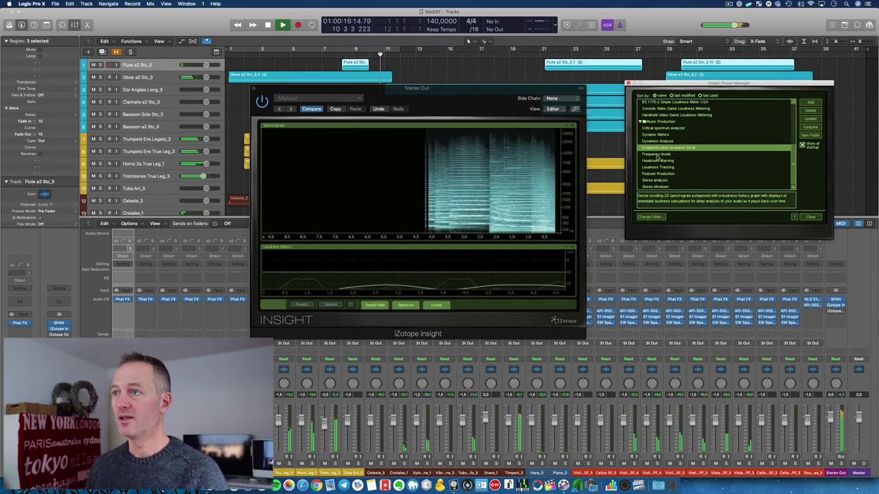
Step: Compare Insight's Frequency levels, Headroom Warning, Stereo analysis and Stereo Mixdown presets during playback
{"action": "left_click", "coordinate": [658, 155]}
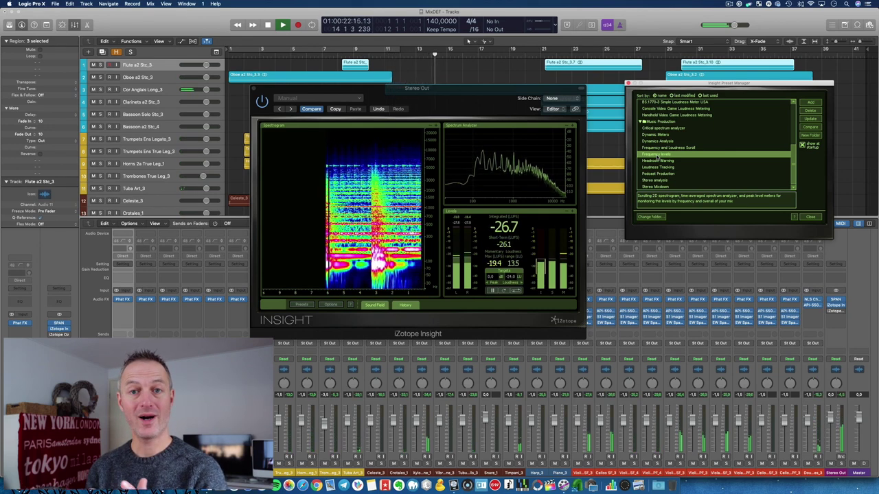
{"action": "left_click", "coordinate": [660, 161]}
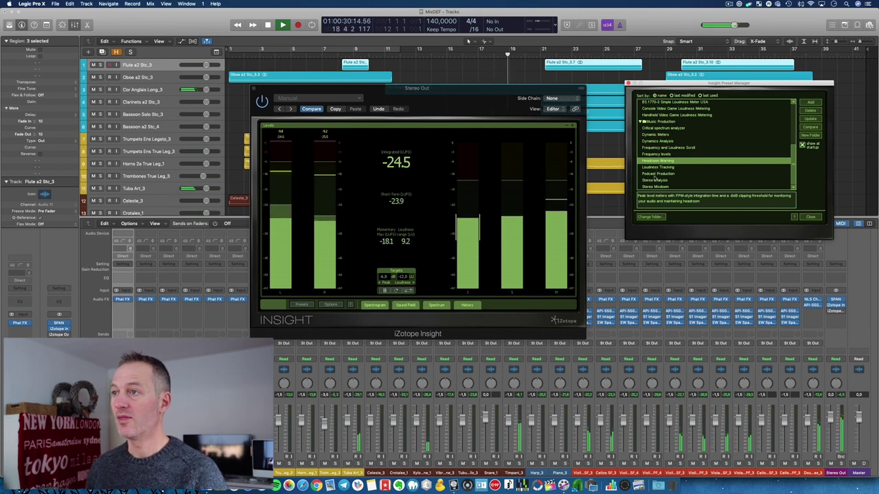
{"action": "left_click", "coordinate": [655, 180]}
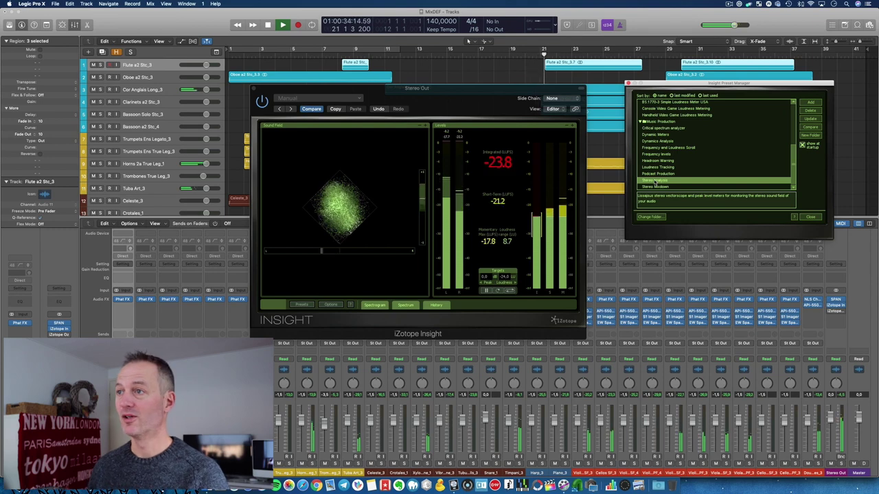
{"action": "left_click", "coordinate": [650, 186]}
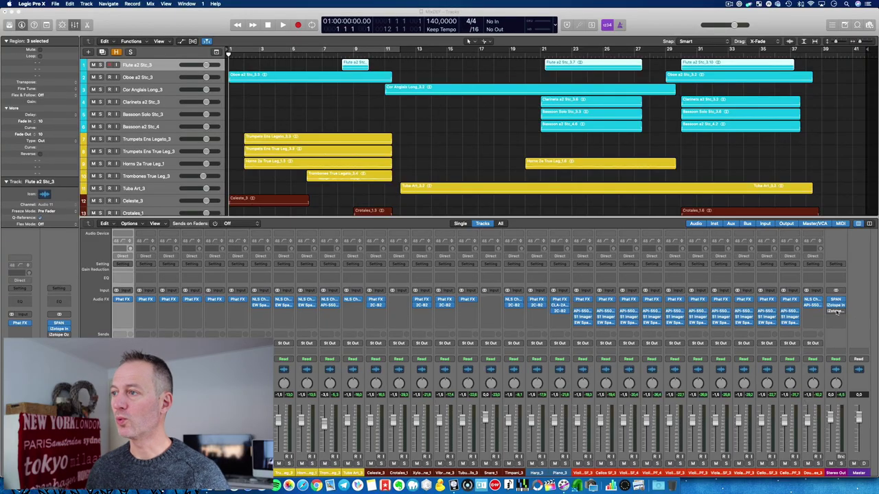
Step: Open Ozone 7 Imager on Stereo Out, close its preset list, and enable the plug-in during playback to hear the mix in mono
{"action": "left_click", "coordinate": [835, 309]}
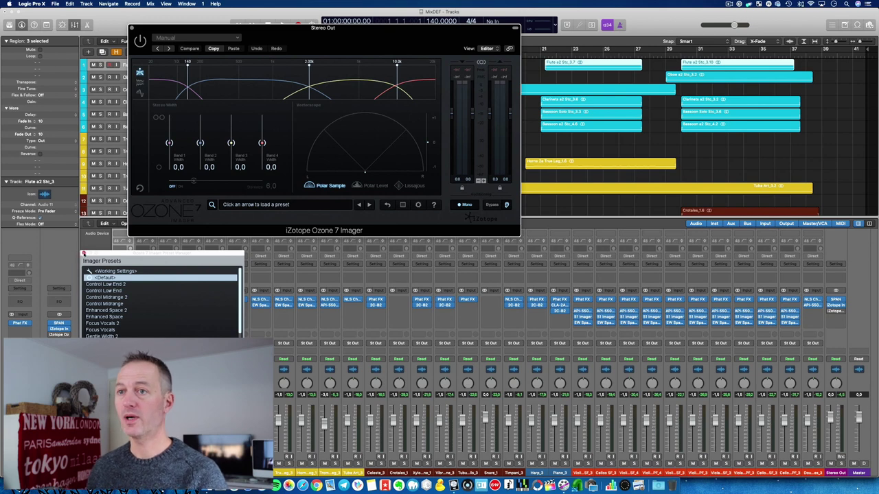
{"action": "left_click", "coordinate": [83, 253]}
{"action": "left_click_drag", "start_coordinate": [332, 40], "coordinate": [465, 51]}
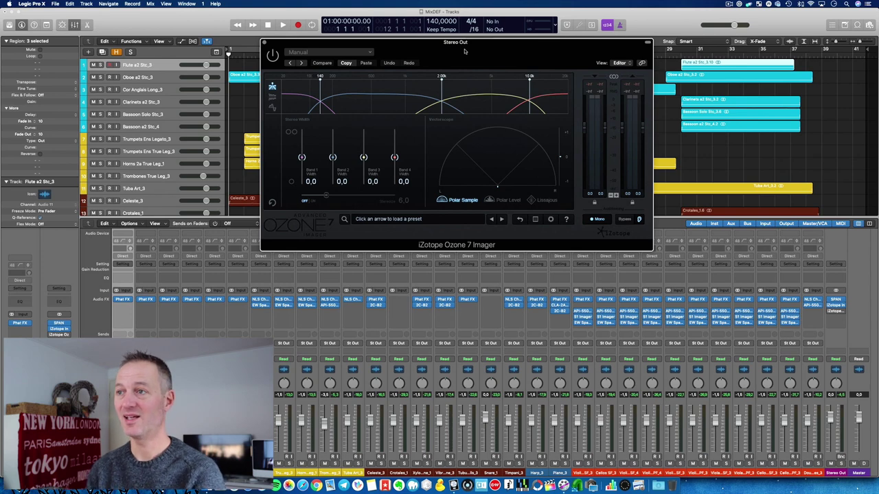
{"action": "key", "text": "space"}
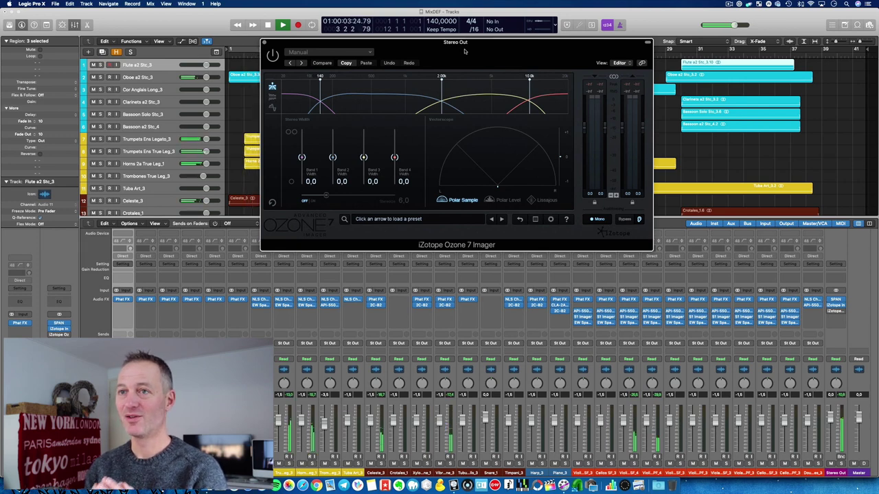
{"action": "left_click", "coordinate": [272, 57]}
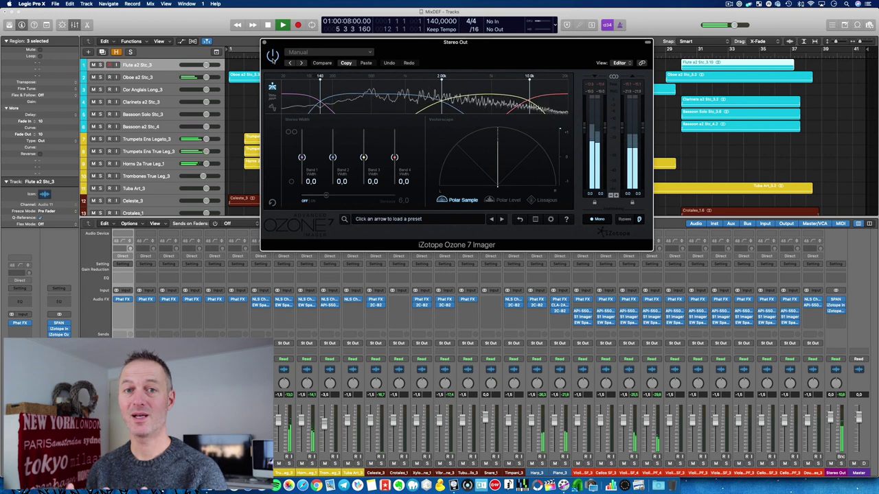